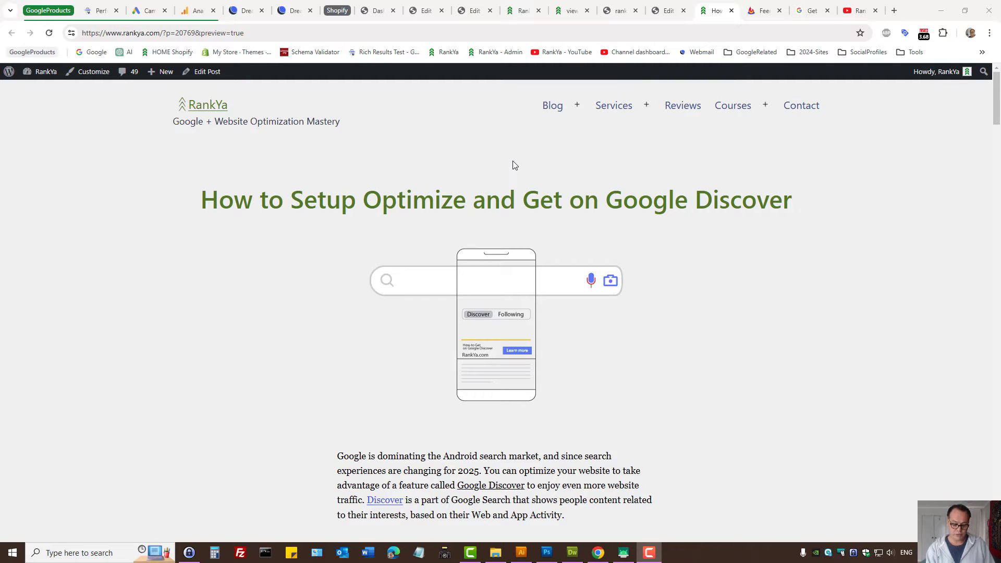
Step: View the post's page source and search it for 'rss+xml' to locate the alternate feed link
{"action": "key", "text": "ctrl+u"}
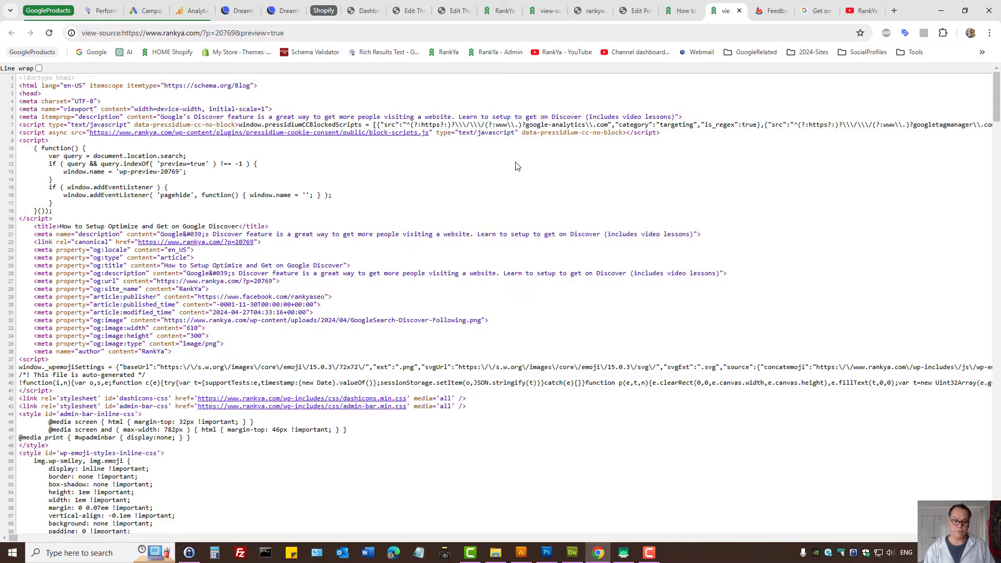
{"action": "scroll", "coordinate": [516, 166], "scroll_direction": "down", "scroll_amount": 5}
{"action": "scroll", "coordinate": [516, 196], "scroll_direction": "down", "scroll_amount": 5}
{"action": "scroll", "coordinate": [508, 235], "scroll_direction": "down", "scroll_amount": 3}
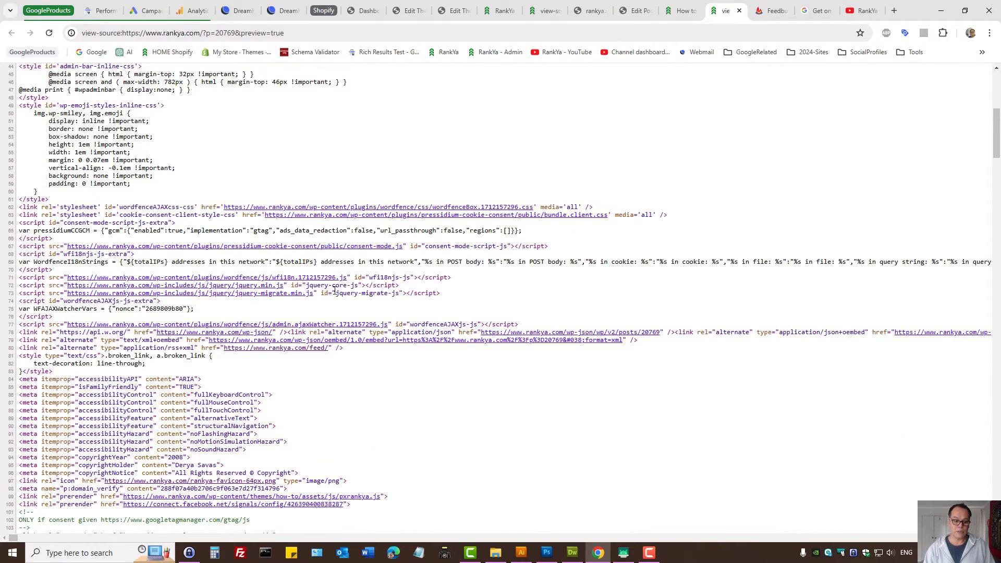
{"action": "scroll", "coordinate": [335, 289], "scroll_direction": "down", "scroll_amount": 5}
{"action": "scroll", "coordinate": [374, 357], "scroll_direction": "down", "scroll_amount": 4}
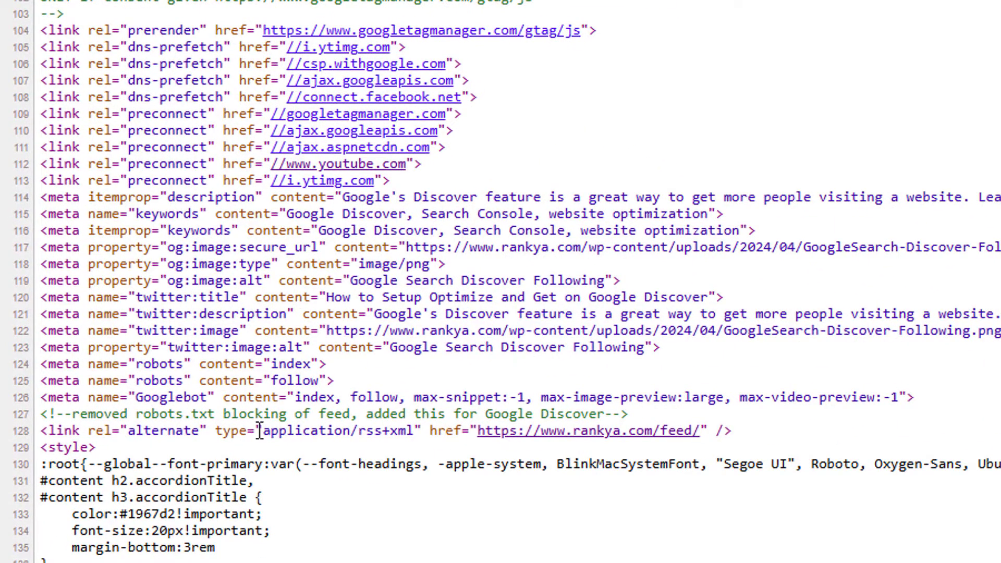
{"action": "left_click_drag", "start_coordinate": [261, 431], "coordinate": [414, 431]}
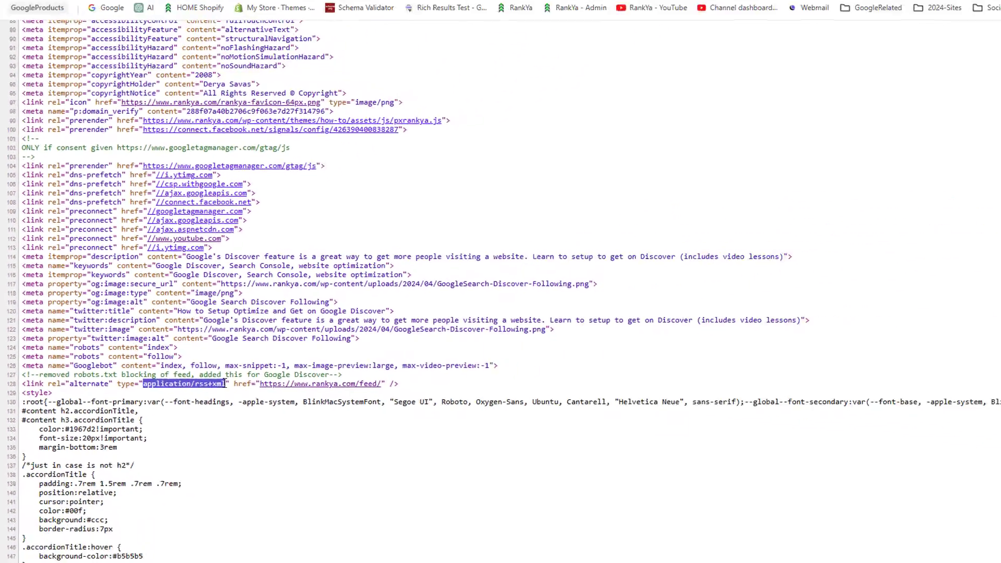
{"action": "key", "text": "ctrl+f"}
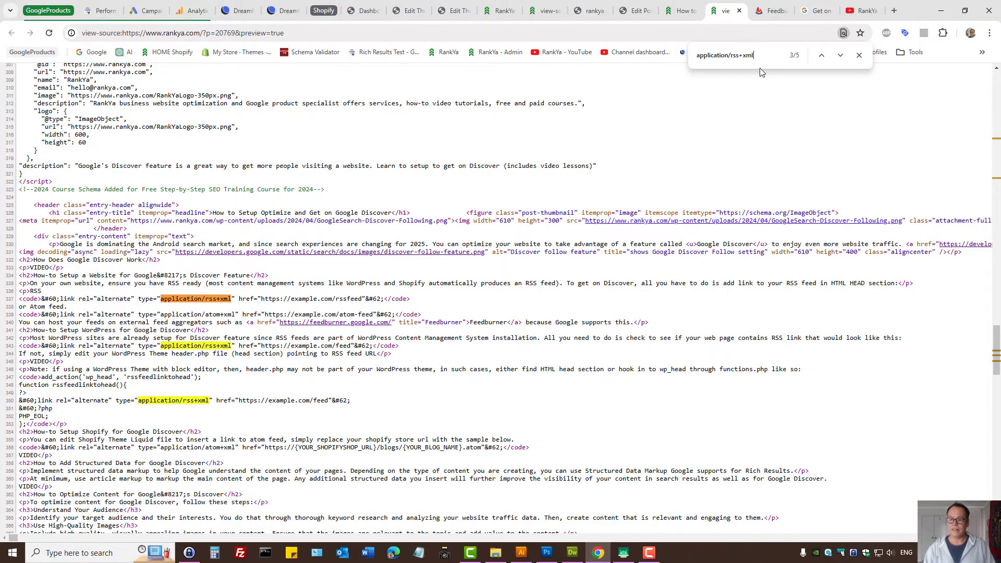
{"action": "left_click_drag", "start_coordinate": [732, 55], "coordinate": [668, 60]}
{"action": "key", "text": "BackSpace"}
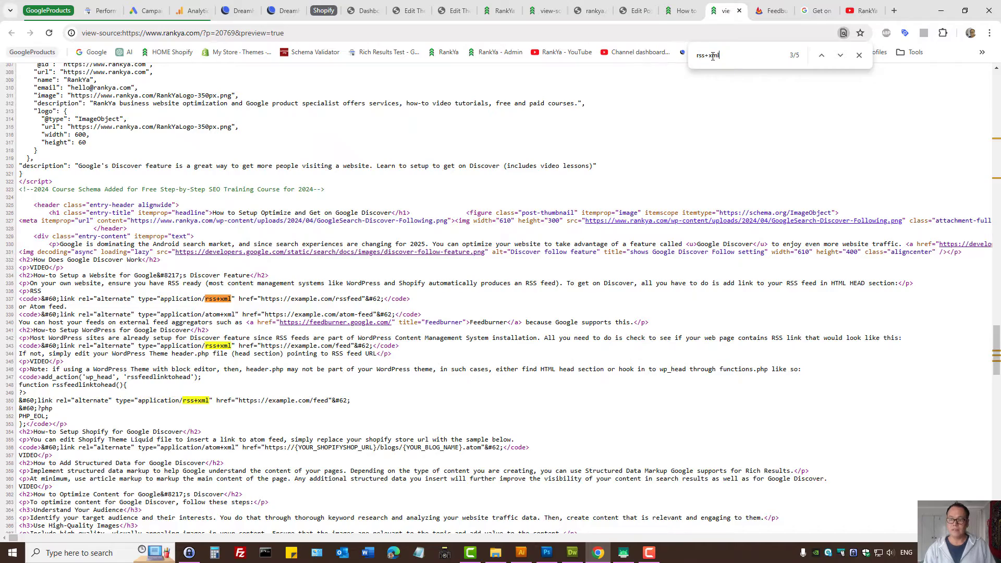
{"action": "left_click", "coordinate": [727, 54]}
{"action": "scroll", "coordinate": [483, 249], "scroll_direction": "up", "scroll_amount": 5}
{"action": "scroll", "coordinate": [484, 249], "scroll_direction": "up", "scroll_amount": 10}
{"action": "scroll", "coordinate": [483, 249], "scroll_direction": "up", "scroll_amount": 8}
{"action": "scroll", "coordinate": [483, 249], "scroll_direction": "up", "scroll_amount": 5}
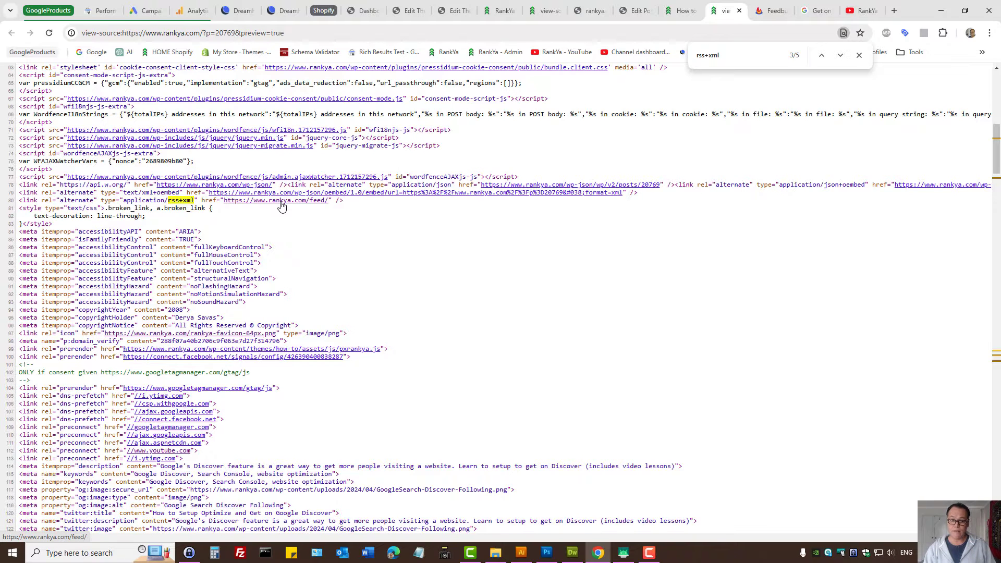
{"action": "left_click", "coordinate": [283, 207]}
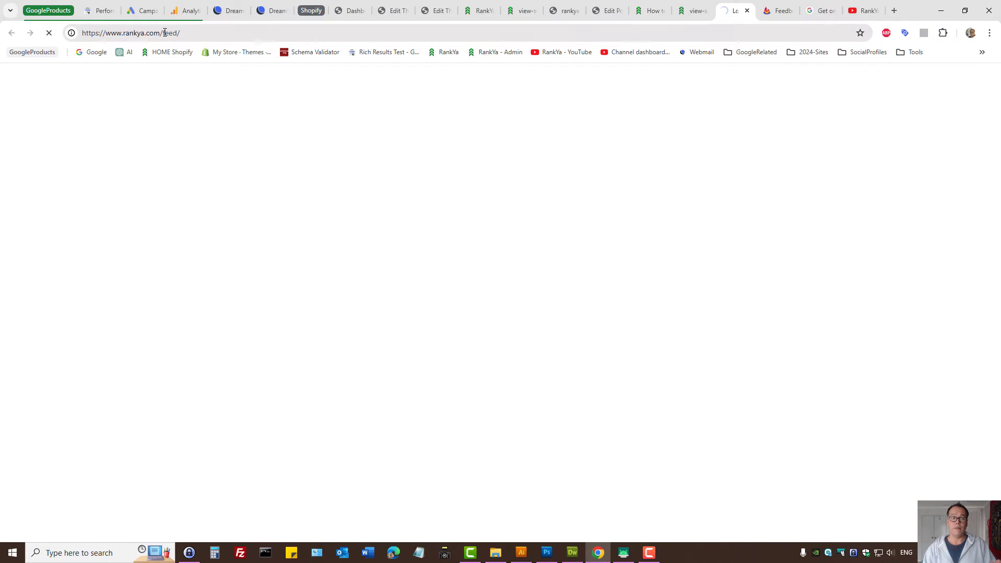
{"action": "double_click", "coordinate": [171, 33]}
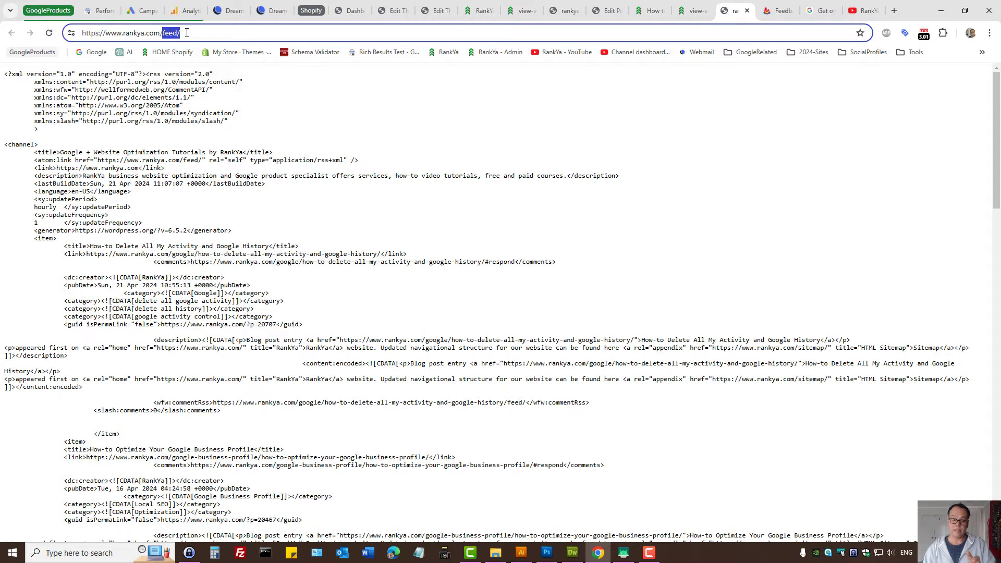
{"action": "left_click", "coordinate": [501, 235]}
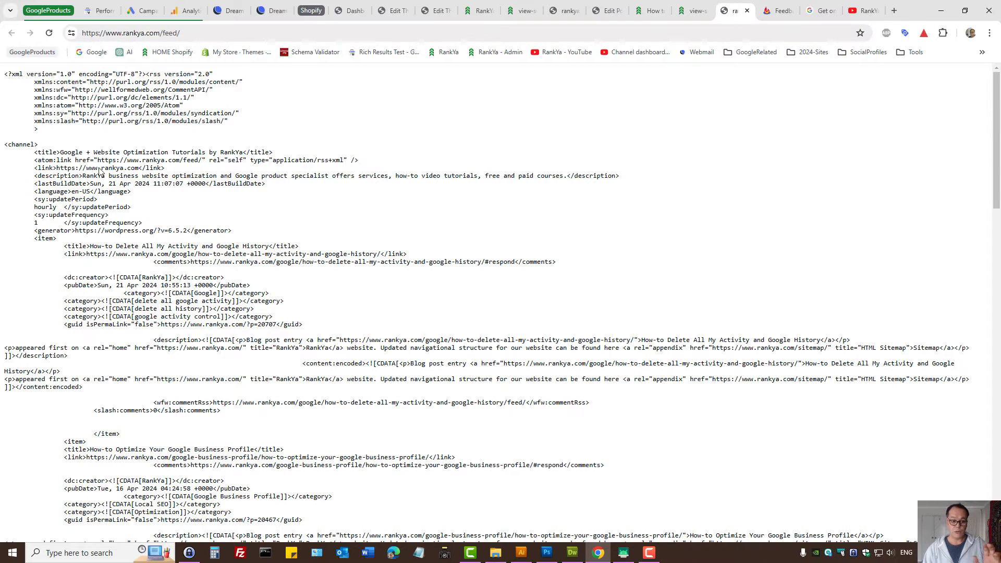
{"action": "left_click_drag", "start_coordinate": [4, 74], "coordinate": [235, 129]}
{"action": "left_click_drag", "start_coordinate": [166, 244], "coordinate": [305, 407]}
{"action": "left_click", "coordinate": [365, 279]}
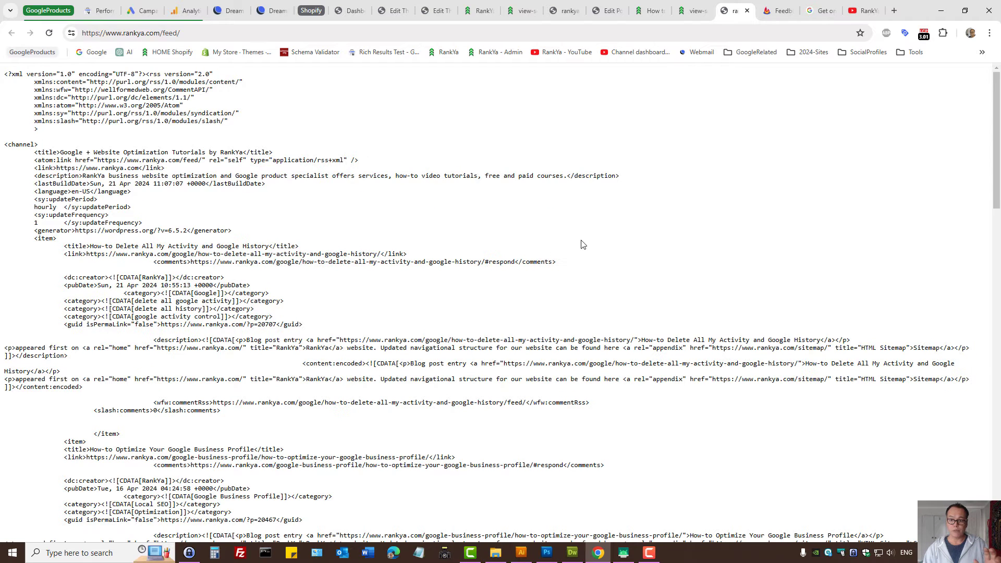
Step: Highlight the RSS alternate link line and its rss+xml type in the source, then reach the WordPress theme editor
{"action": "left_click", "coordinate": [692, 10]}
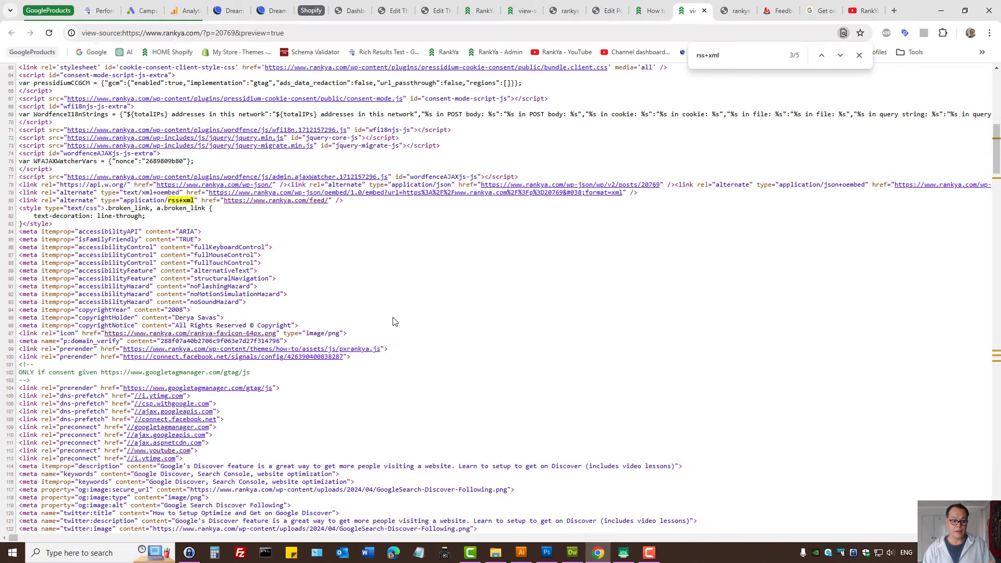
{"action": "triple_click", "coordinate": [110, 202]}
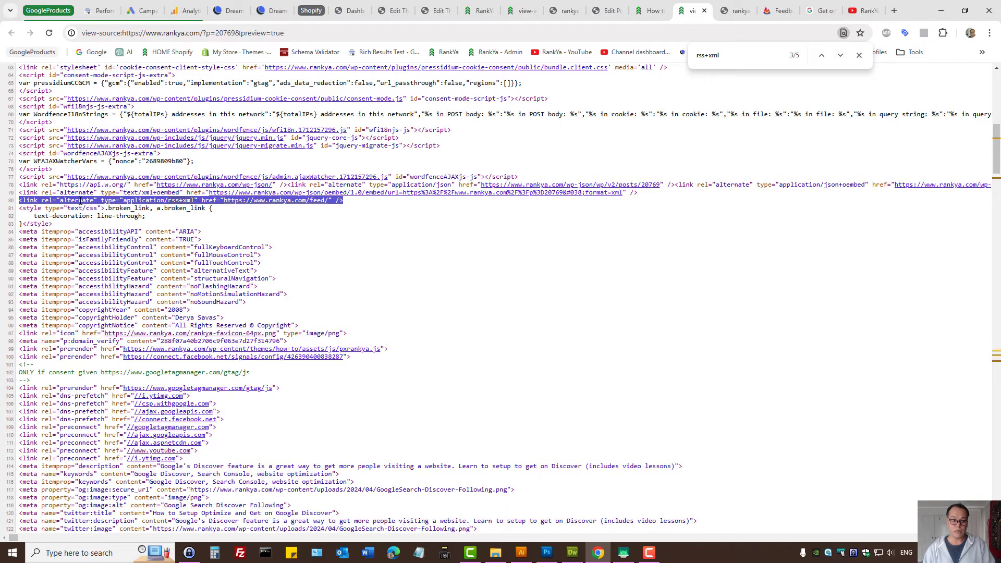
{"action": "left_click", "coordinate": [410, 275]}
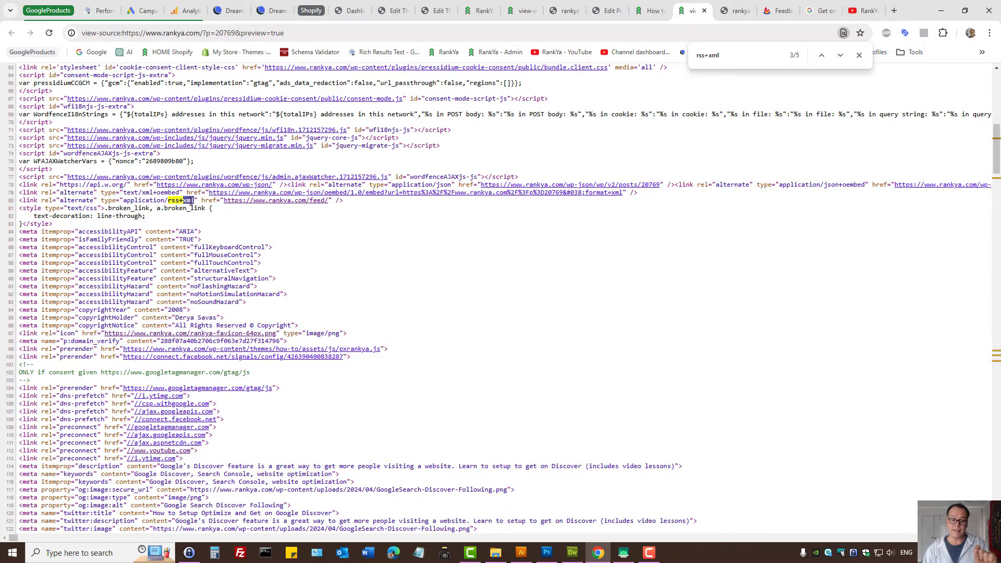
{"action": "left_click_drag", "start_coordinate": [183, 200], "coordinate": [203, 200]}
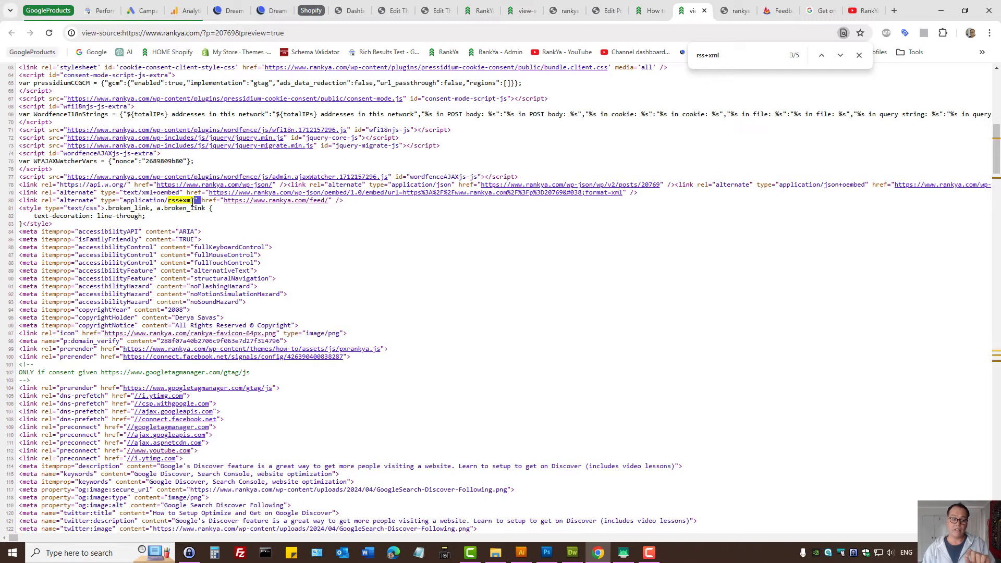
{"action": "left_click", "coordinate": [340, 274]}
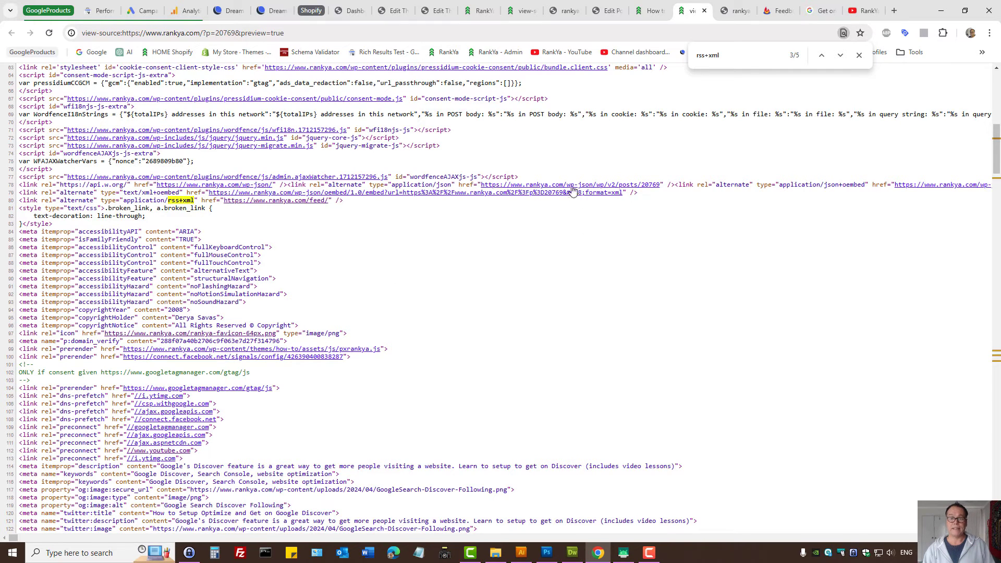
{"action": "left_click", "coordinate": [430, 10]}
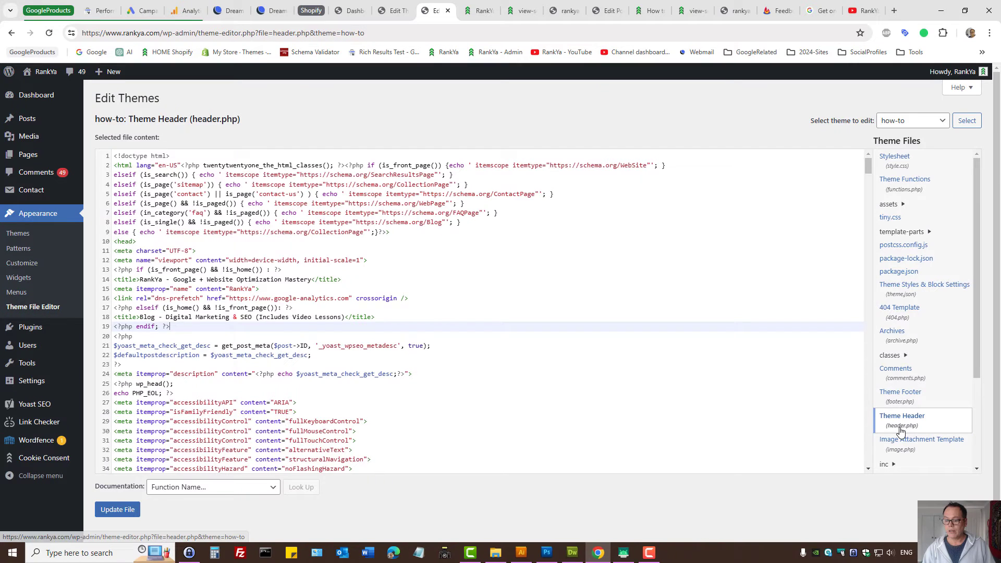
Step: Load header.php in the theme editor, glance at the file manager and Discover preview, and bring up functions.php in Dreamweaver
{"action": "left_click", "coordinate": [902, 419]}
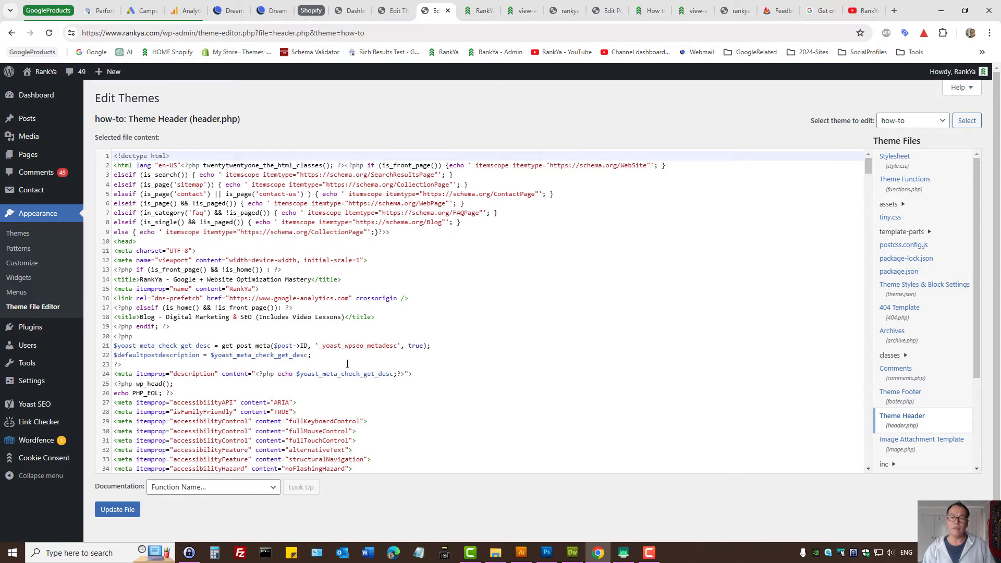
{"action": "scroll", "coordinate": [346, 363], "scroll_direction": "down", "scroll_amount": 6}
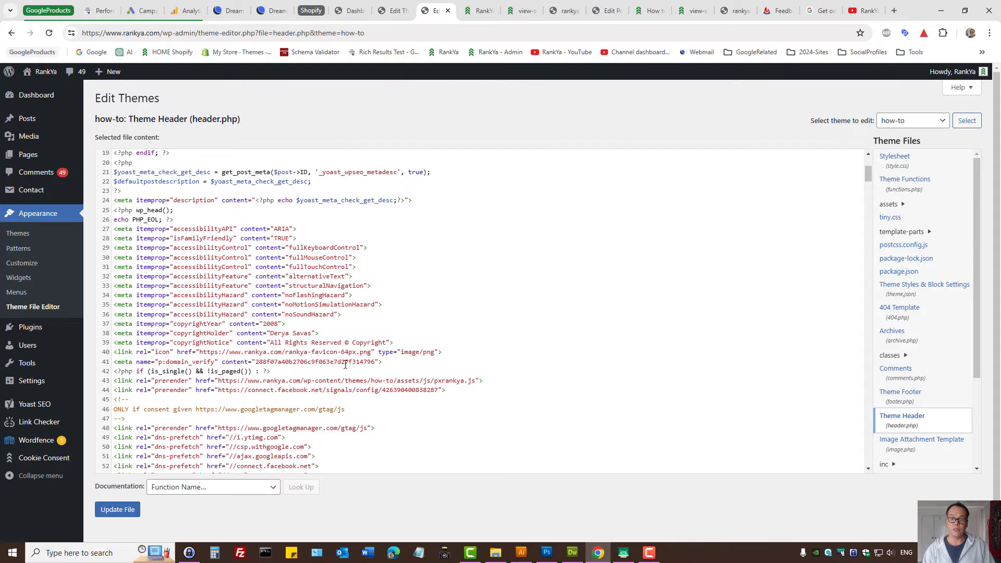
{"action": "scroll", "coordinate": [347, 364], "scroll_direction": "down", "scroll_amount": 6}
{"action": "scroll", "coordinate": [343, 364], "scroll_direction": "up", "scroll_amount": 6}
{"action": "left_click", "coordinate": [271, 11]}
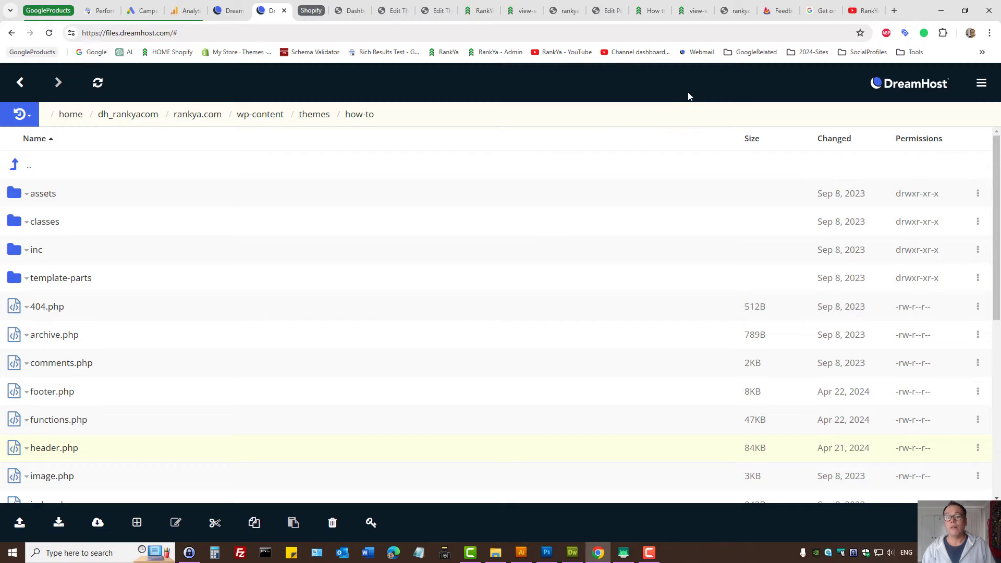
{"action": "left_click", "coordinate": [649, 10]}
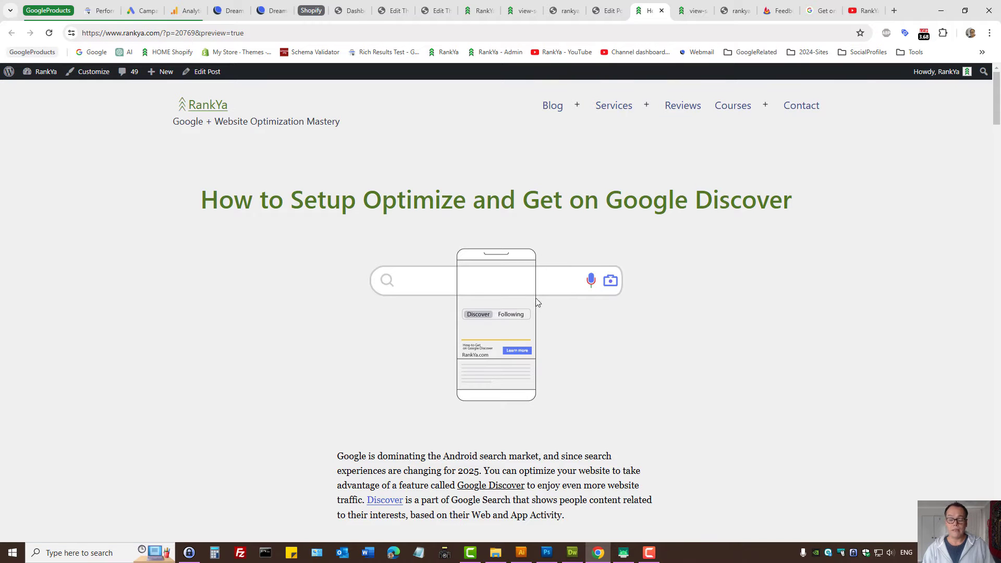
{"action": "left_click", "coordinate": [572, 553]}
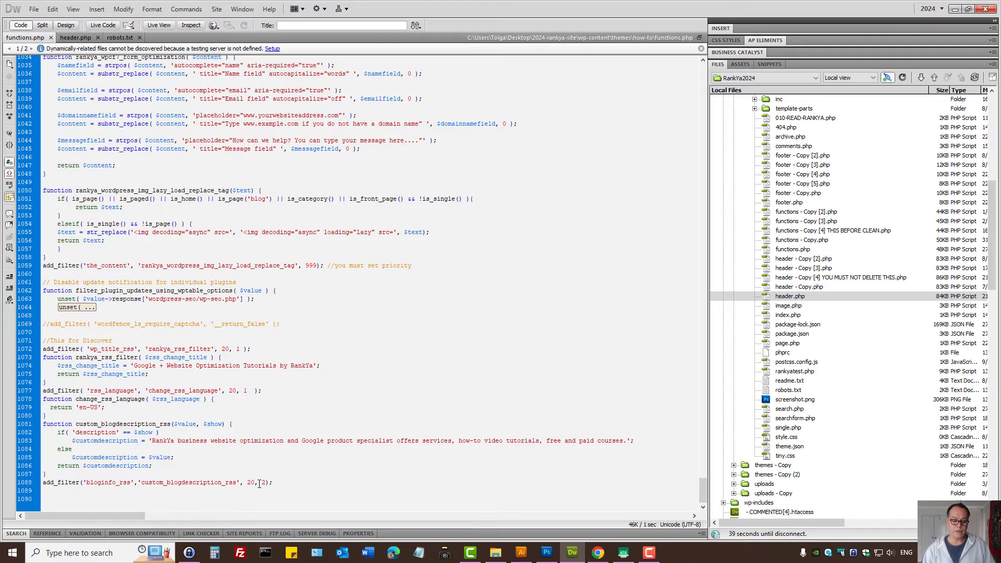
Step: Highlight the RSS description, title and language filter blocks in functions.php, then return to the article preview
{"action": "left_click_drag", "start_coordinate": [274, 482], "coordinate": [44, 424]}
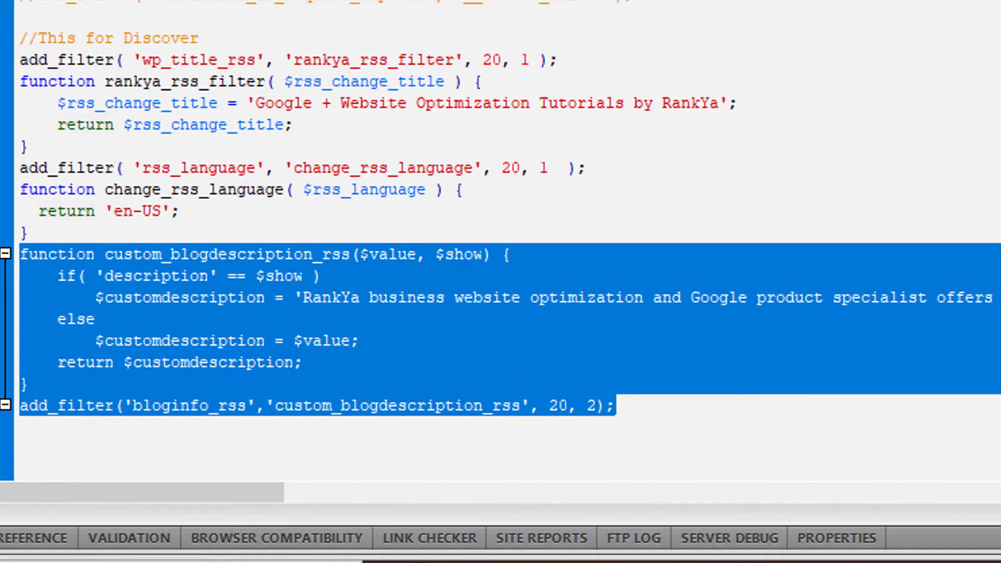
{"action": "left_click_drag", "start_coordinate": [34, 147], "coordinate": [6, 61]}
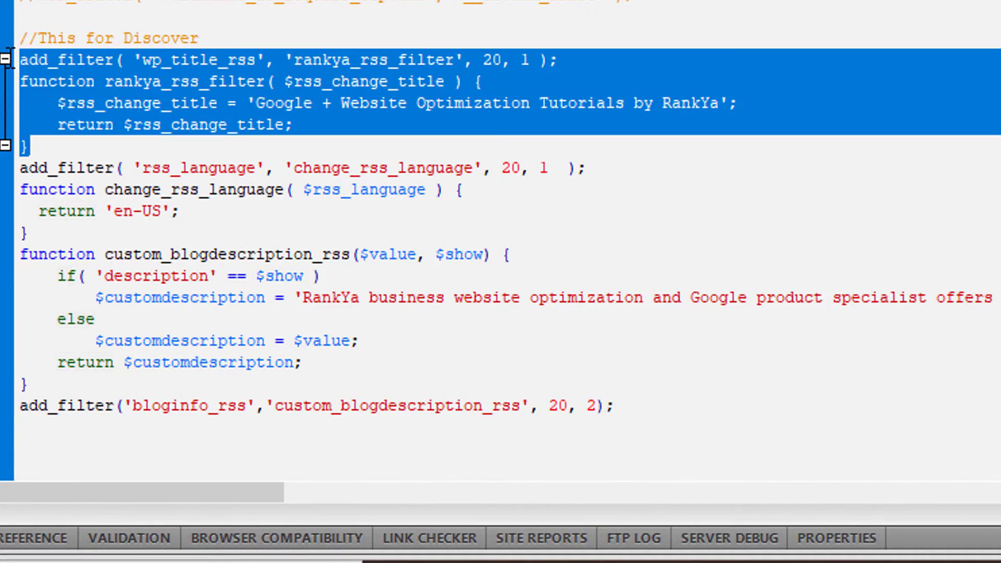
{"action": "left_click", "coordinate": [295, 103]}
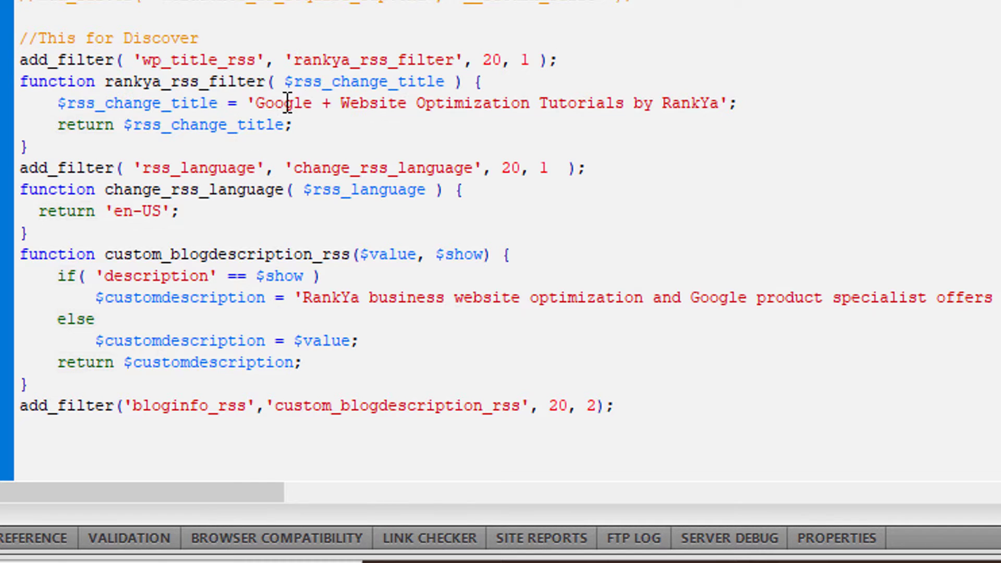
{"action": "left_click_drag", "start_coordinate": [249, 103], "coordinate": [516, 103]}
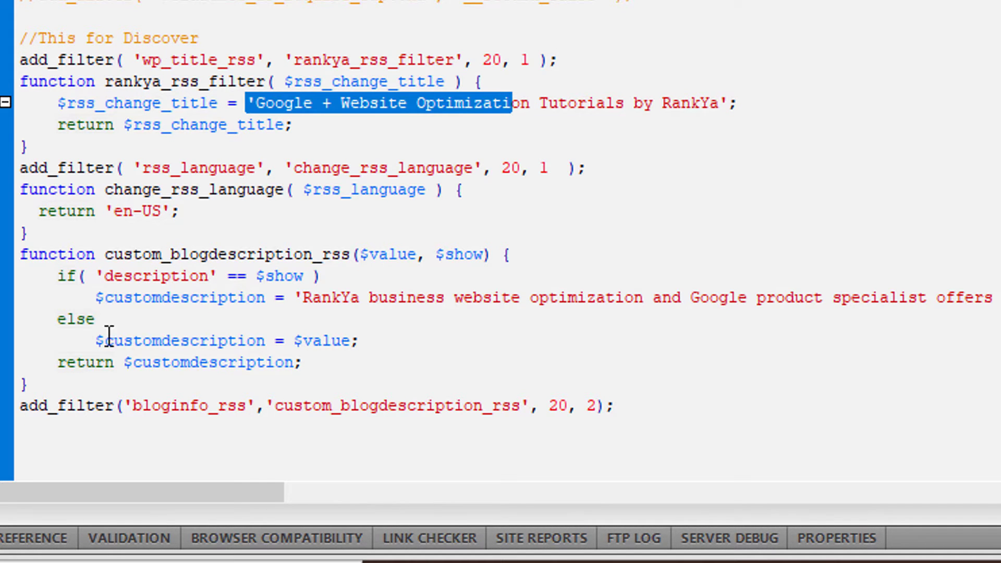
{"action": "mouse_move", "coordinate": [616, 407]}
{"action": "left_mouse_down"}
{"action": "mouse_move", "coordinate": [19, 252]}
{"action": "mouse_move", "coordinate": [19, 168]}
{"action": "left_mouse_up"}
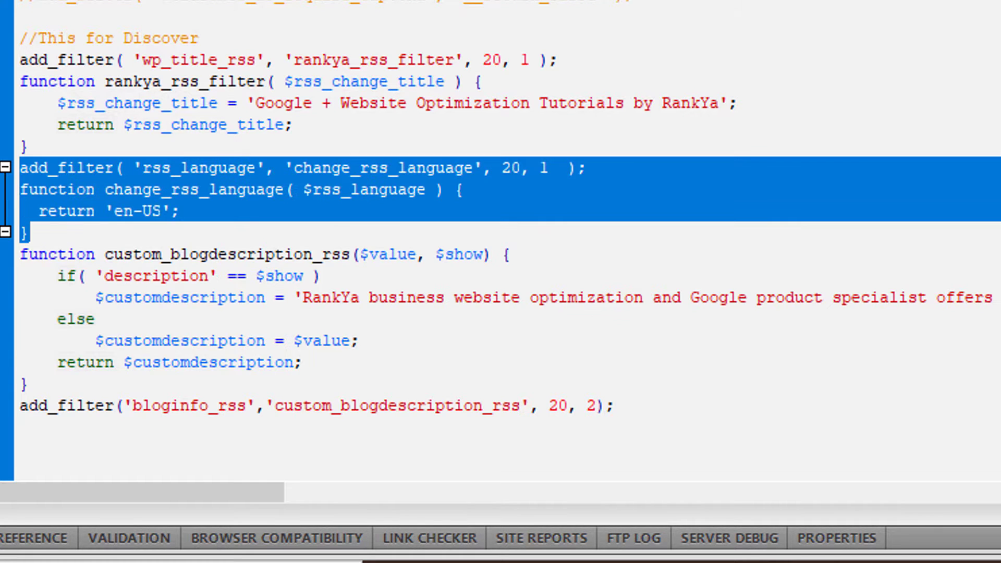
{"action": "left_click", "coordinate": [372, 239]}
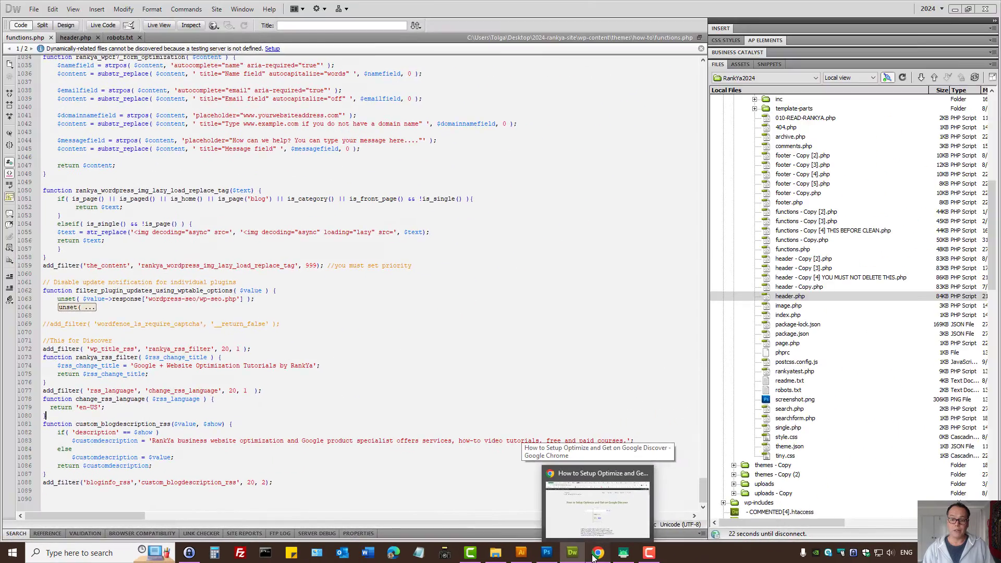
{"action": "left_click", "coordinate": [597, 553]}
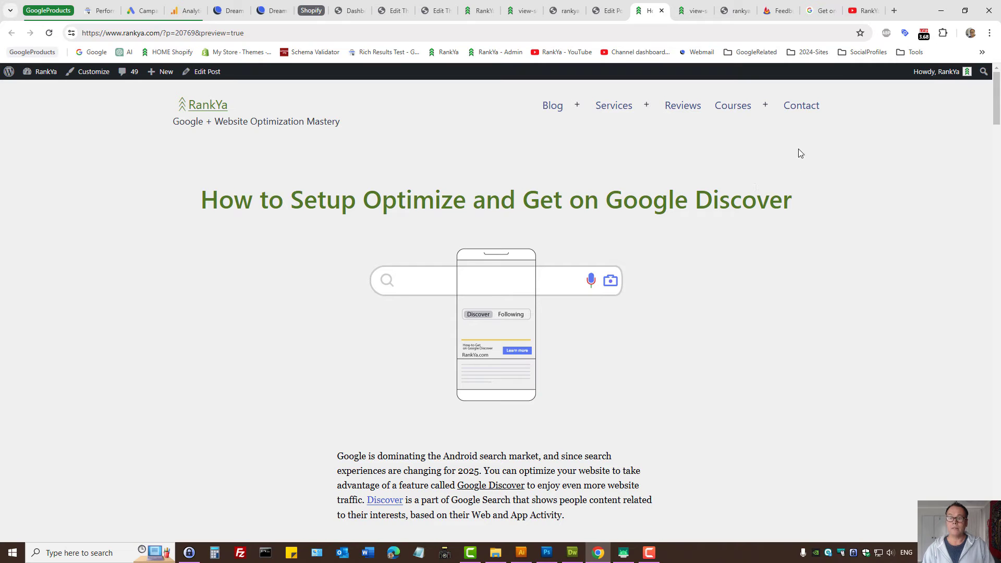
Step: Review the Discover docs, load the RankYa FeedBurner feed and copy its address
{"action": "left_click", "coordinate": [821, 9]}
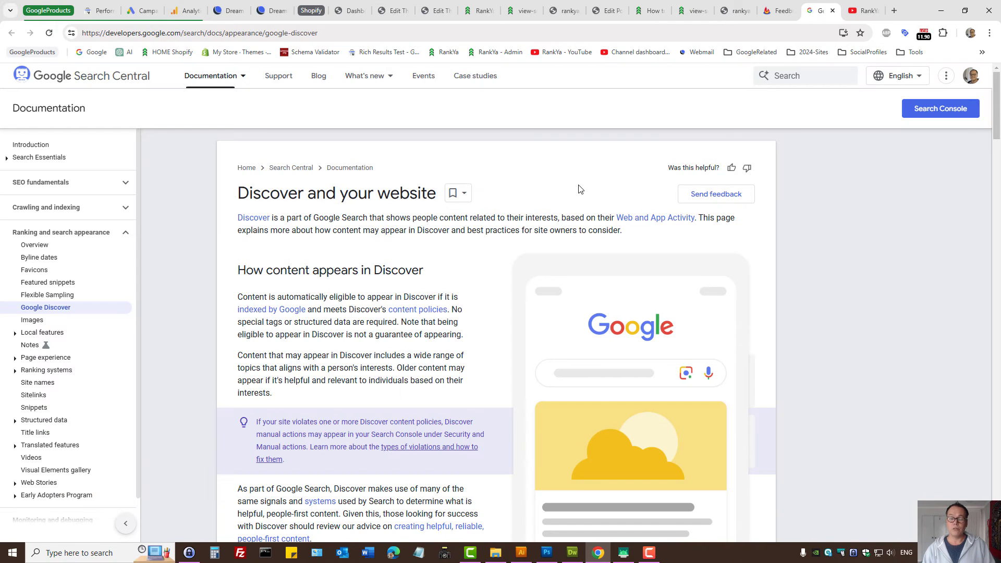
{"action": "left_click", "coordinate": [777, 10]}
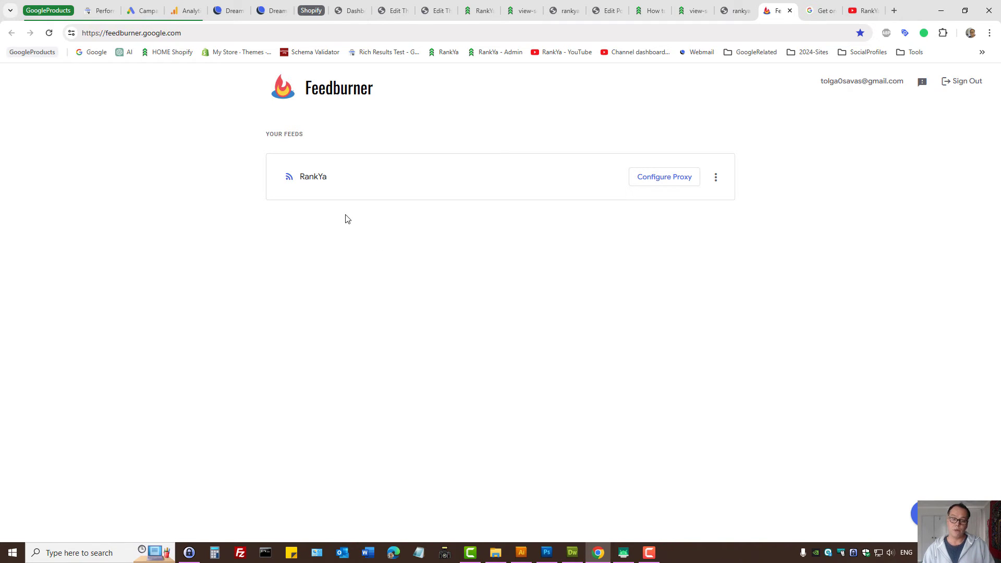
{"action": "left_click", "coordinate": [289, 178]}
{"action": "left_click", "coordinate": [161, 34]}
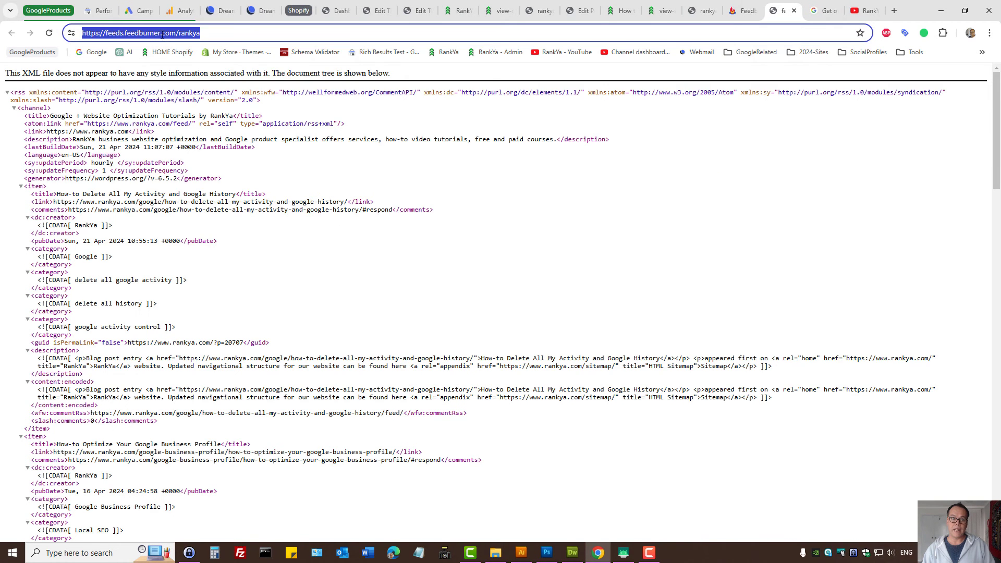
{"action": "right_click", "coordinate": [160, 33]}
{"action": "left_click", "coordinate": [204, 125]}
{"action": "left_click", "coordinate": [573, 552]}
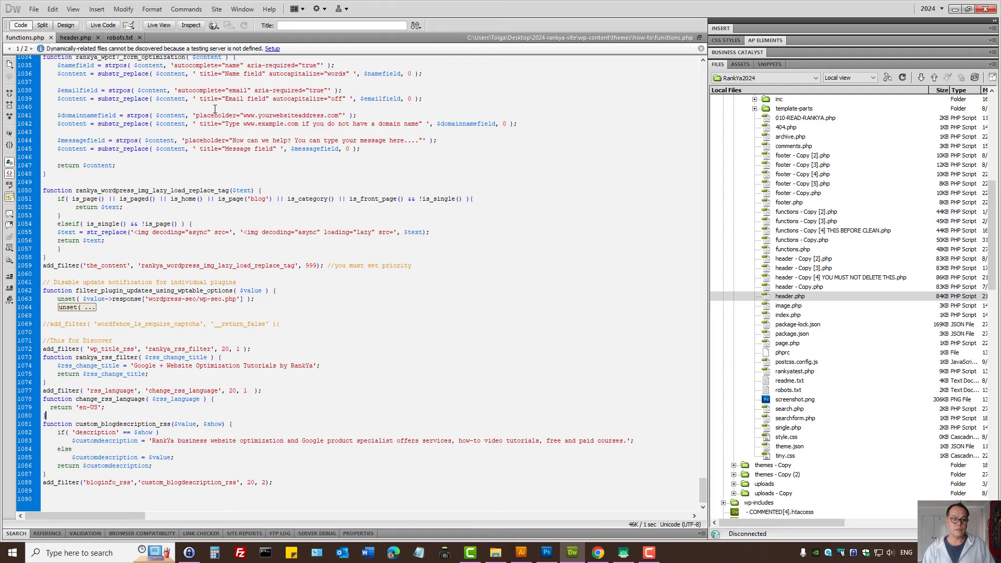
{"action": "left_click", "coordinate": [75, 38]}
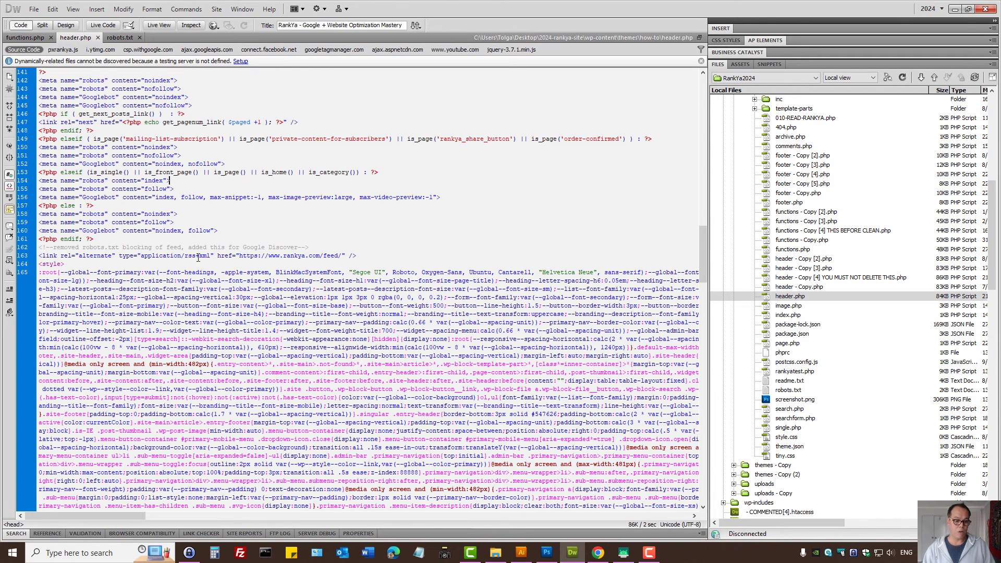
{"action": "left_click_drag", "start_coordinate": [343, 256], "coordinate": [244, 257]}
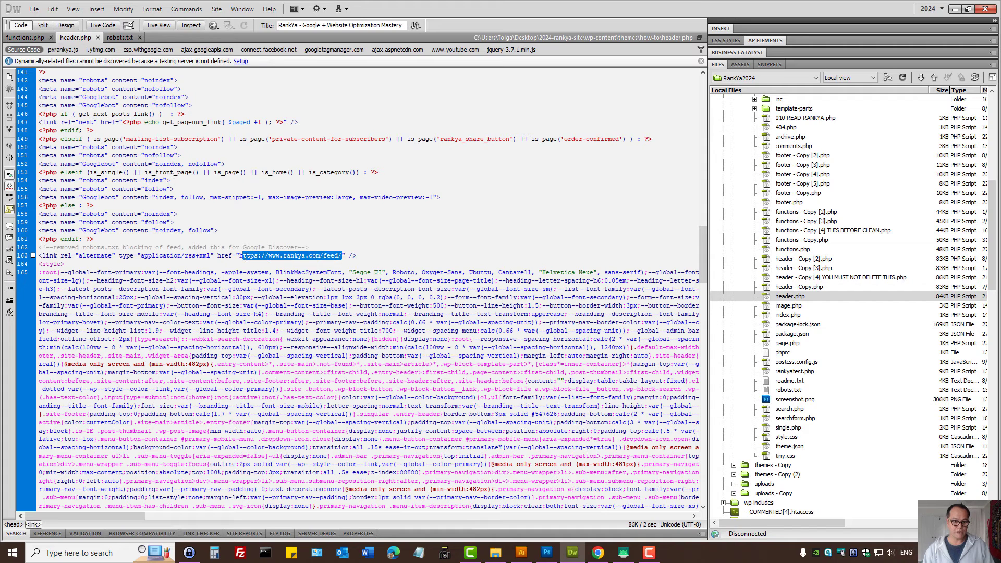
{"action": "key", "text": "ctrl+v"}
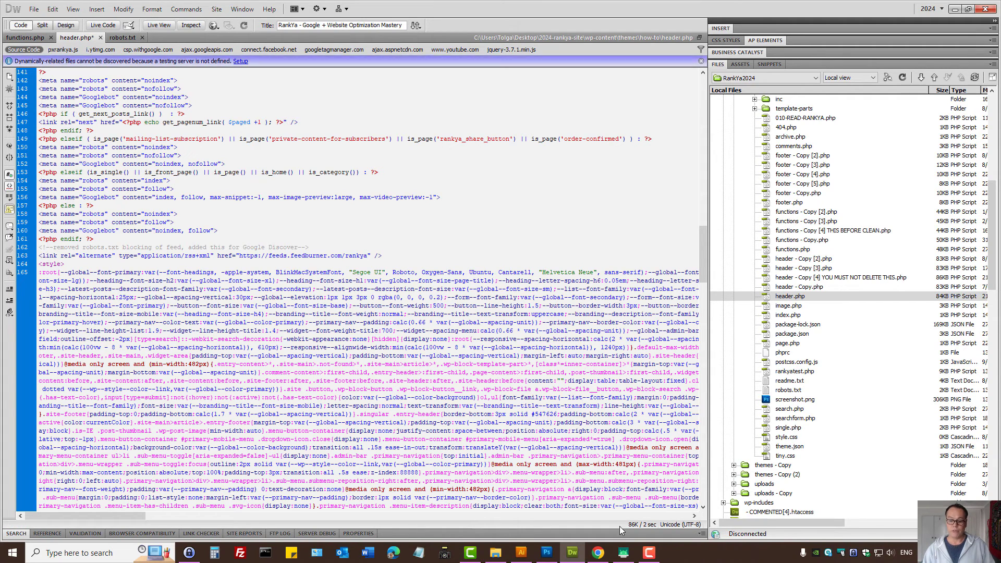
{"action": "left_click", "coordinate": [598, 553]}
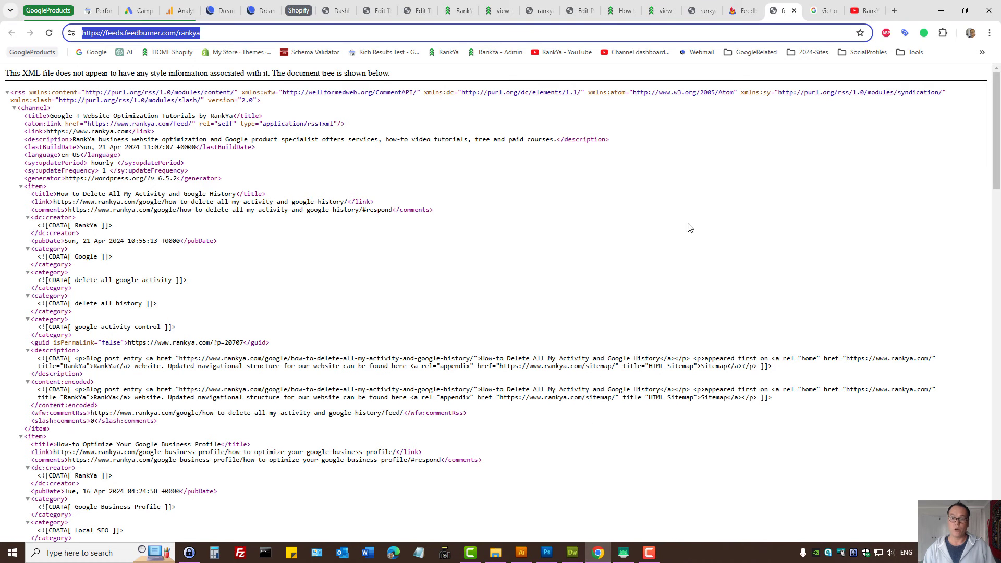
Step: Highlight the Google Discover heading on the article preview and move to the RankYa YouTube channel page
{"action": "left_click", "coordinate": [618, 10]}
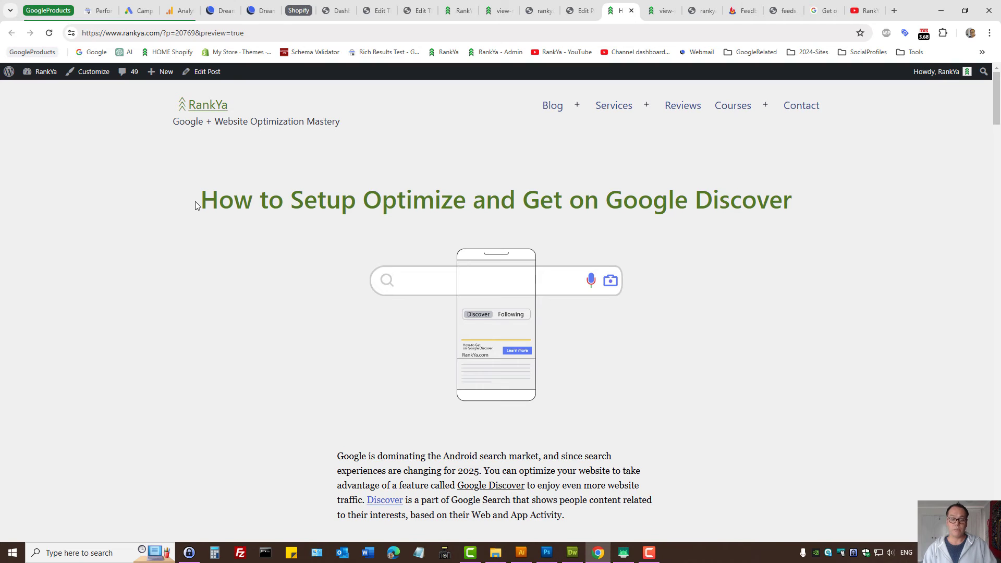
{"action": "left_click_drag", "start_coordinate": [202, 200], "coordinate": [794, 210]}
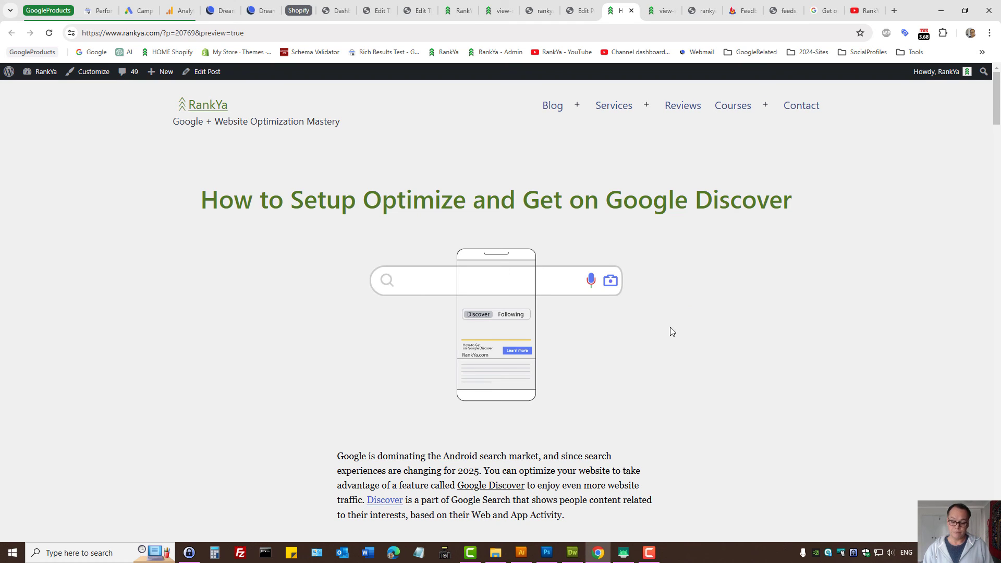
{"action": "key", "text": "ctrl+9"}
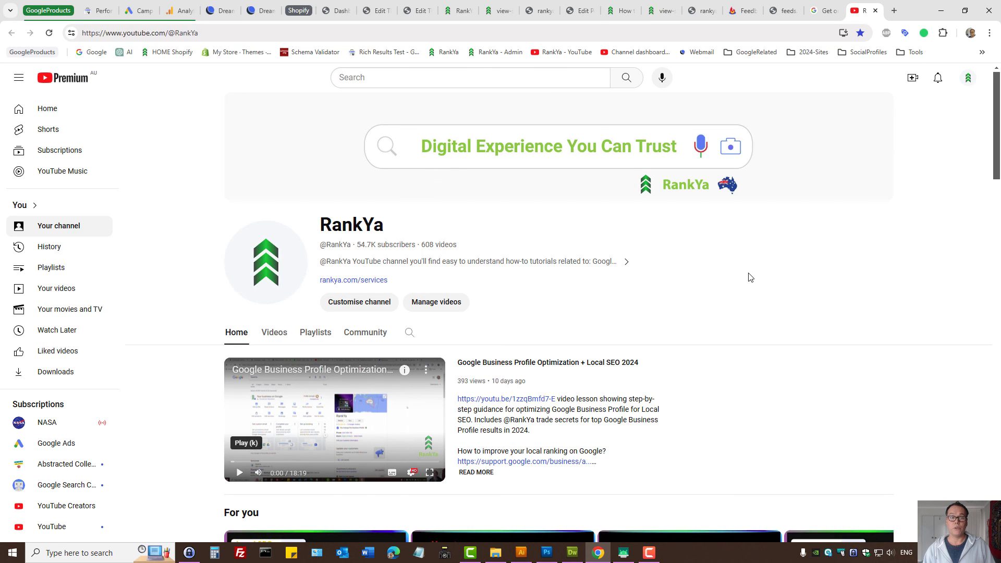